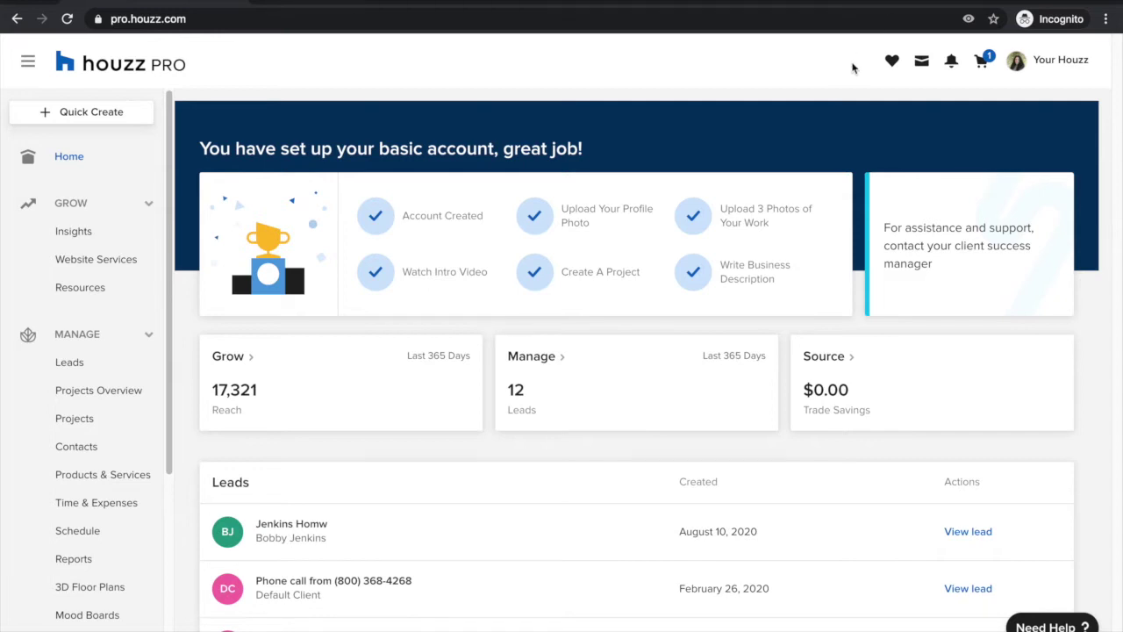
- Open Houzz Pro Settings from the Your Houzz menu and enter the Account details
{"action": "mouse_move", "coordinate": [1037, 72]}
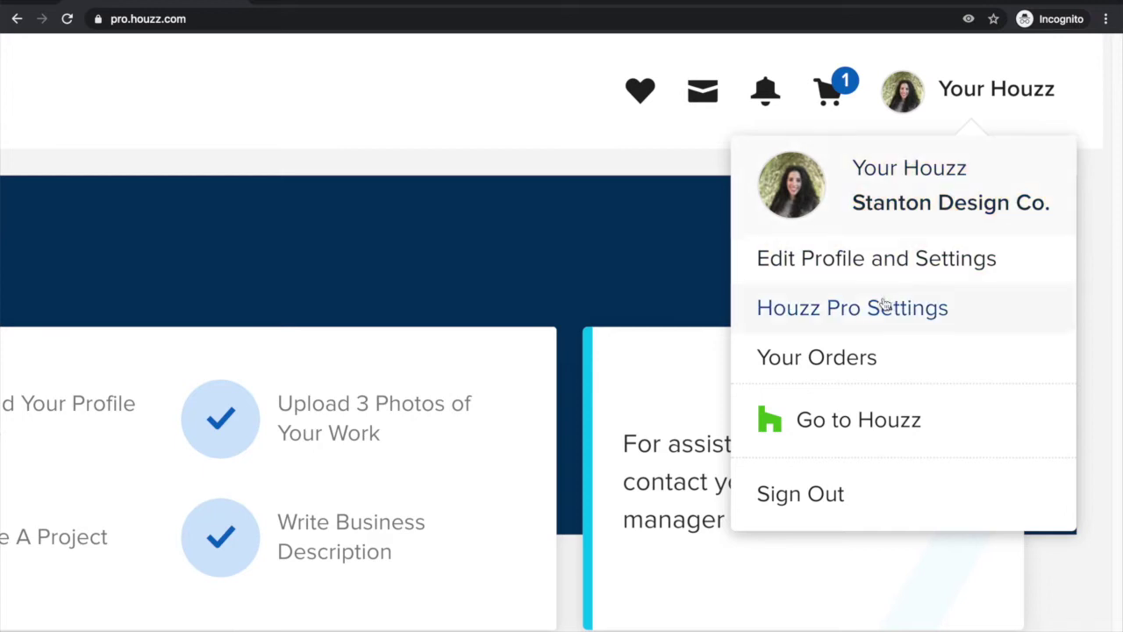
{"action": "left_click", "coordinate": [856, 323]}
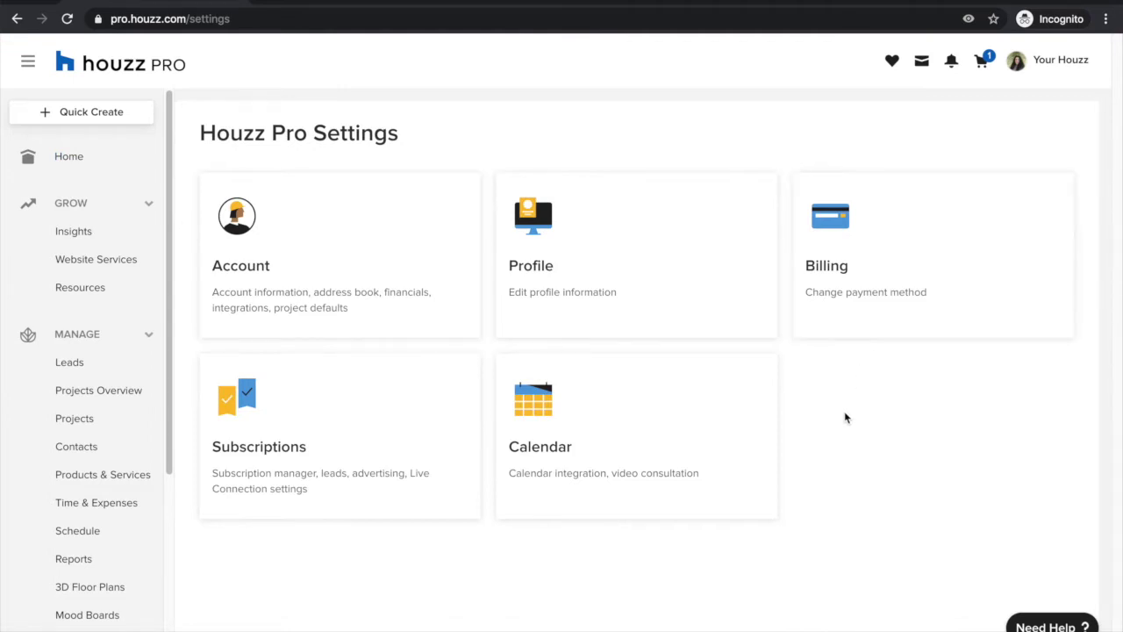
{"action": "left_click", "coordinate": [318, 273]}
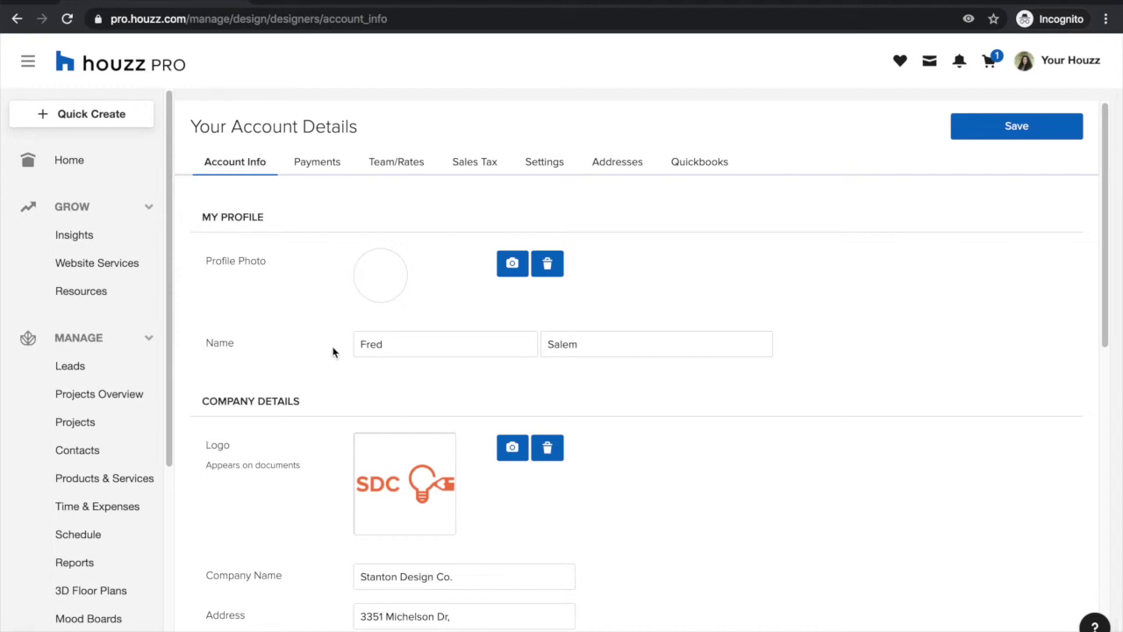
- Review the Account Info profile and company details, then view the verified linked bank account under Payments
{"action": "scroll", "coordinate": [337, 350], "scroll_direction": "down", "scroll_amount": 5}
{"action": "scroll", "coordinate": [335, 346], "scroll_direction": "up", "scroll_amount": 2}
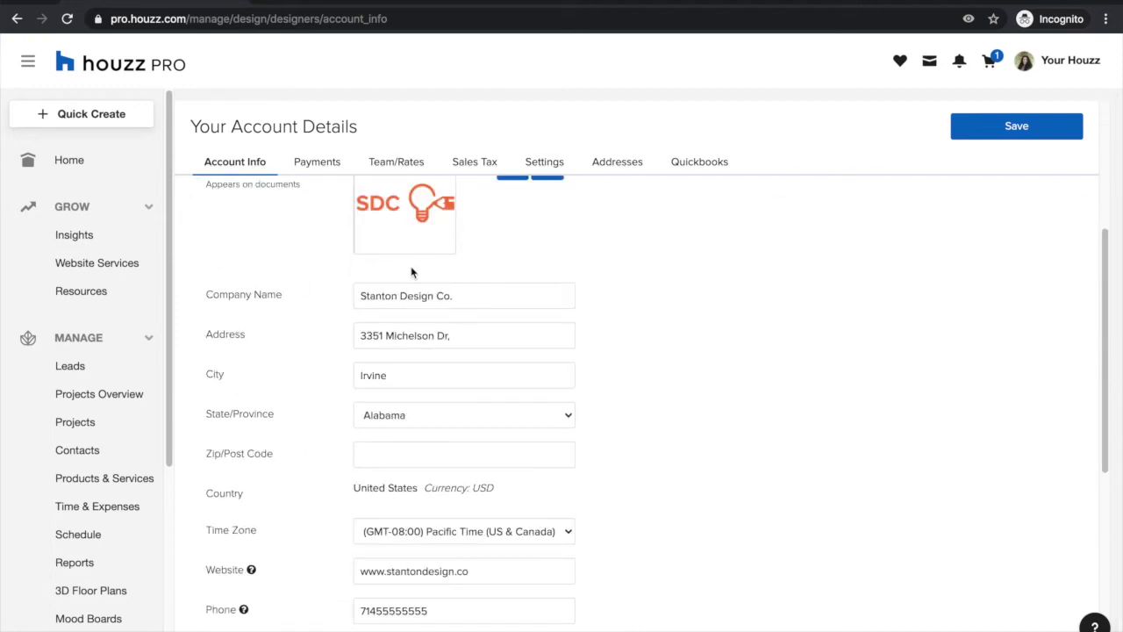
{"action": "scroll", "coordinate": [320, 281], "scroll_direction": "up", "scroll_amount": 1}
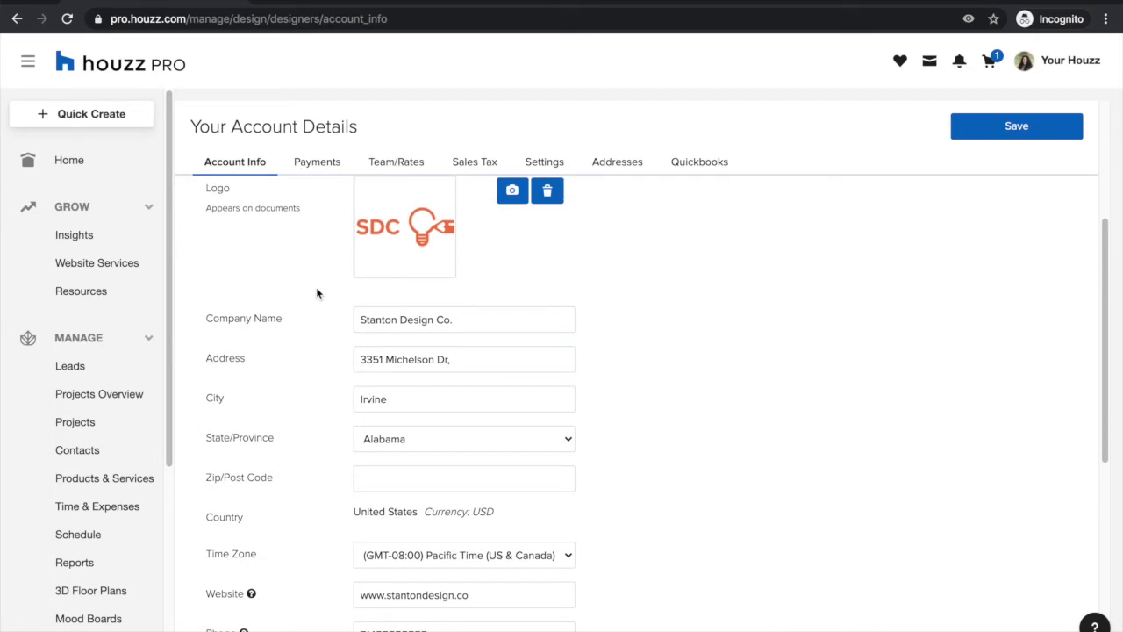
{"action": "scroll", "coordinate": [318, 294], "scroll_direction": "up", "scroll_amount": 1}
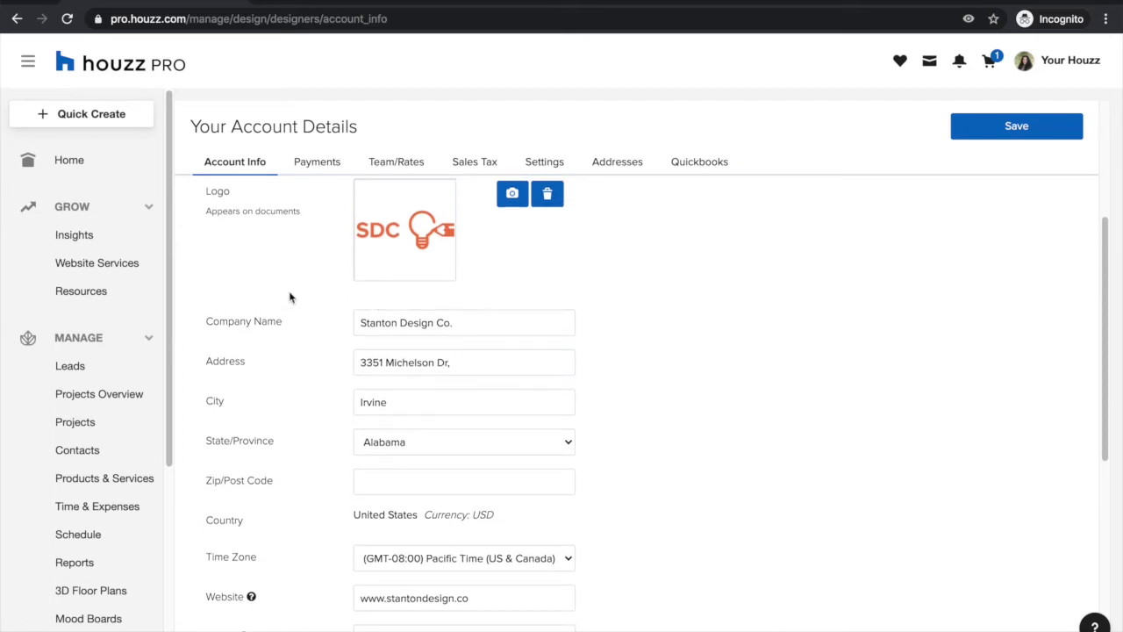
{"action": "scroll", "coordinate": [290, 534], "scroll_direction": "down", "scroll_amount": 2}
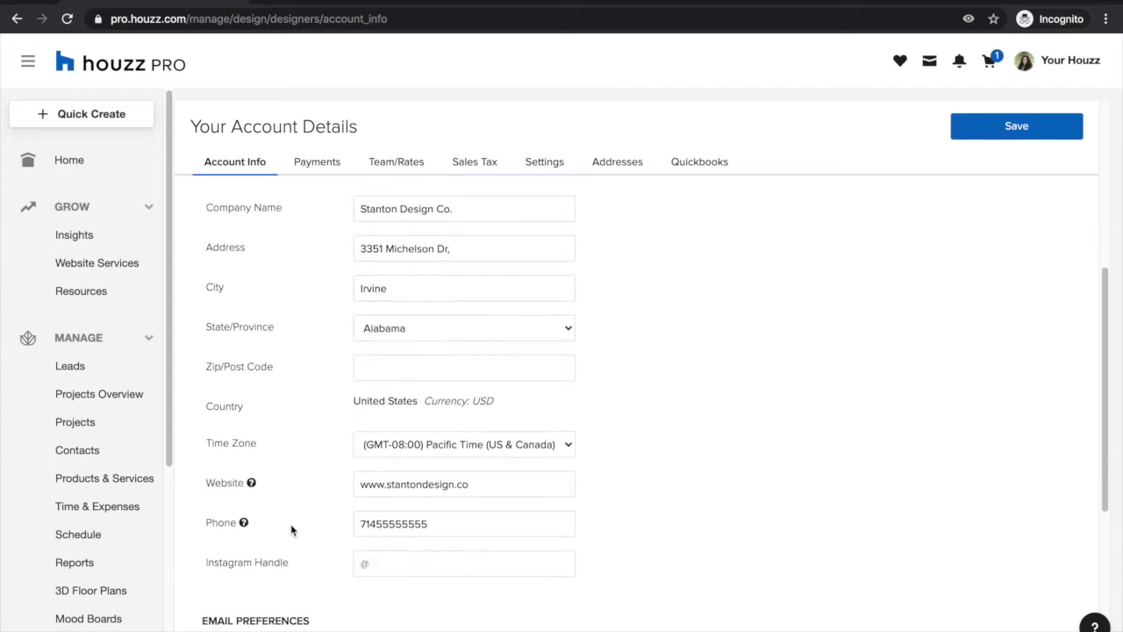
{"action": "scroll", "coordinate": [294, 530], "scroll_direction": "down", "scroll_amount": 3}
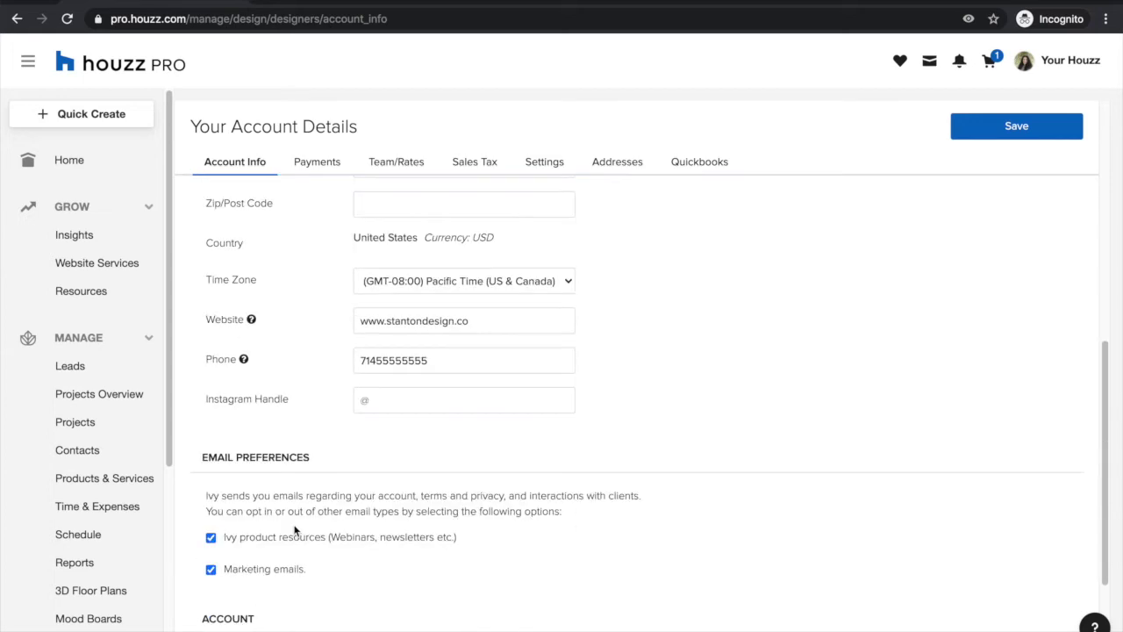
{"action": "left_click", "coordinate": [311, 161]}
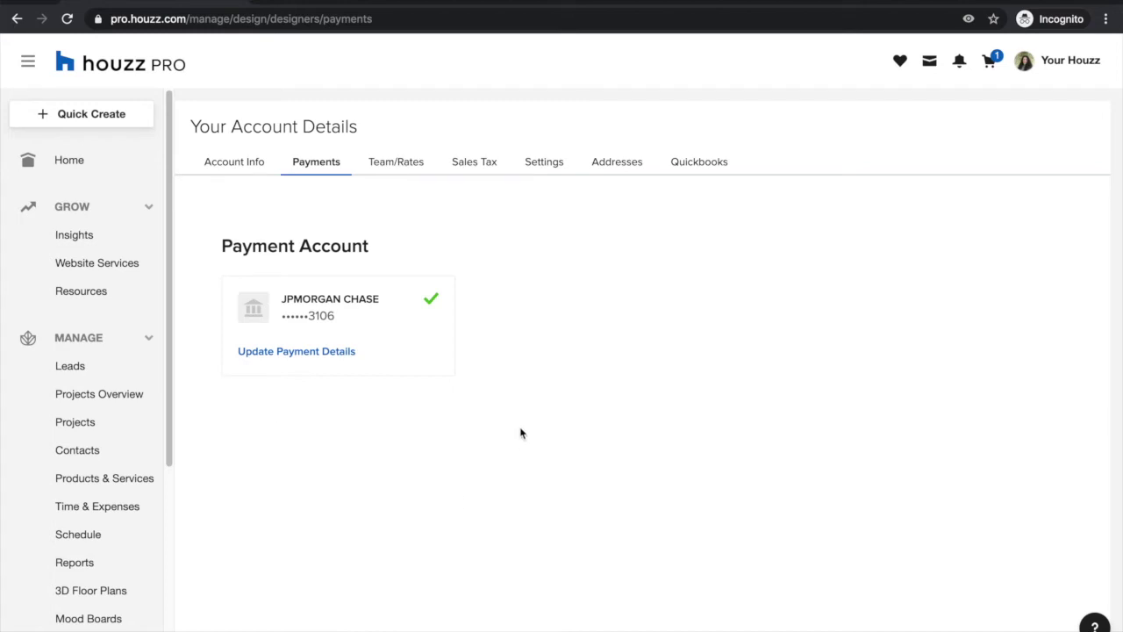
- View the Team/Rates service rates and bring up the Add Team Member form
{"action": "left_click", "coordinate": [400, 167]}
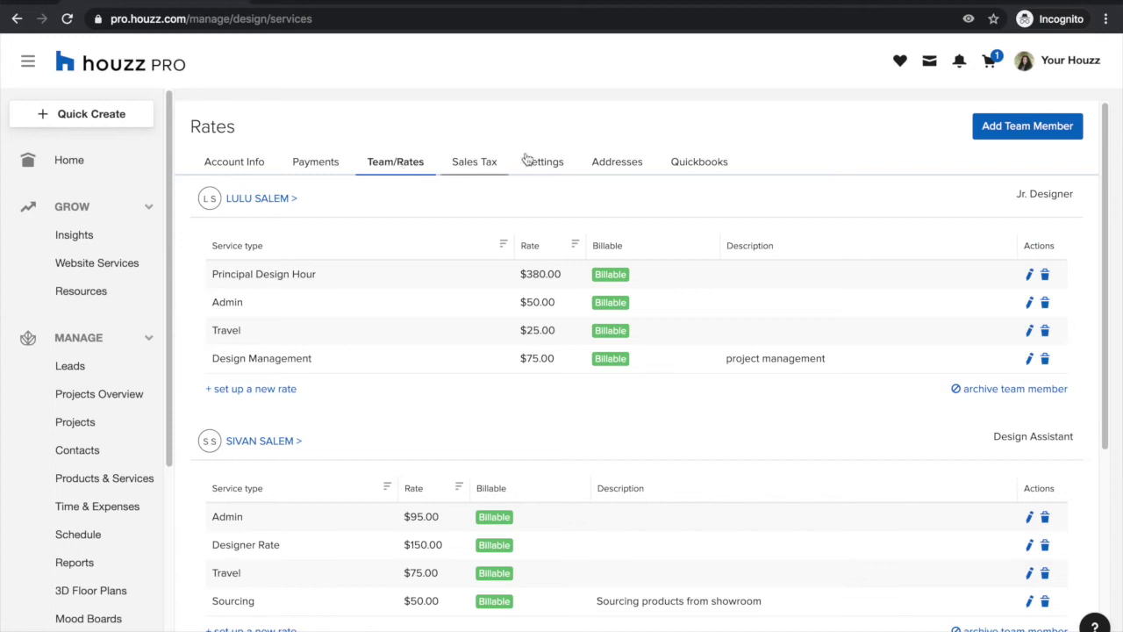
{"action": "left_click", "coordinate": [994, 136]}
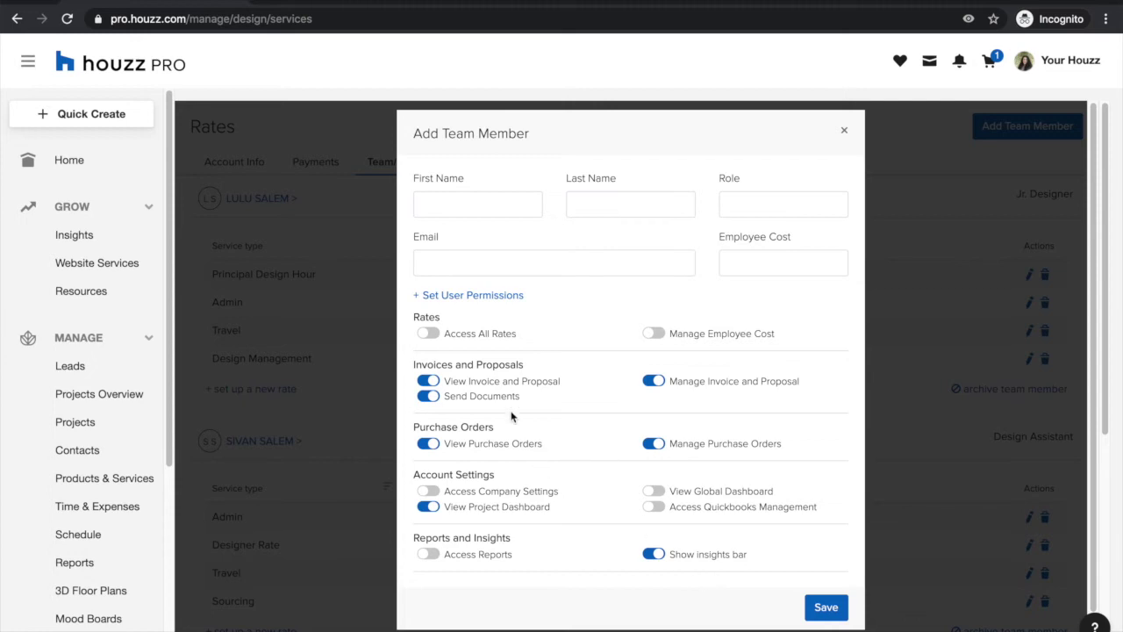
- Review the new member's permission toggles and close the form without adding anyone
{"action": "scroll", "coordinate": [503, 379], "scroll_direction": "up", "scroll_amount": 5}
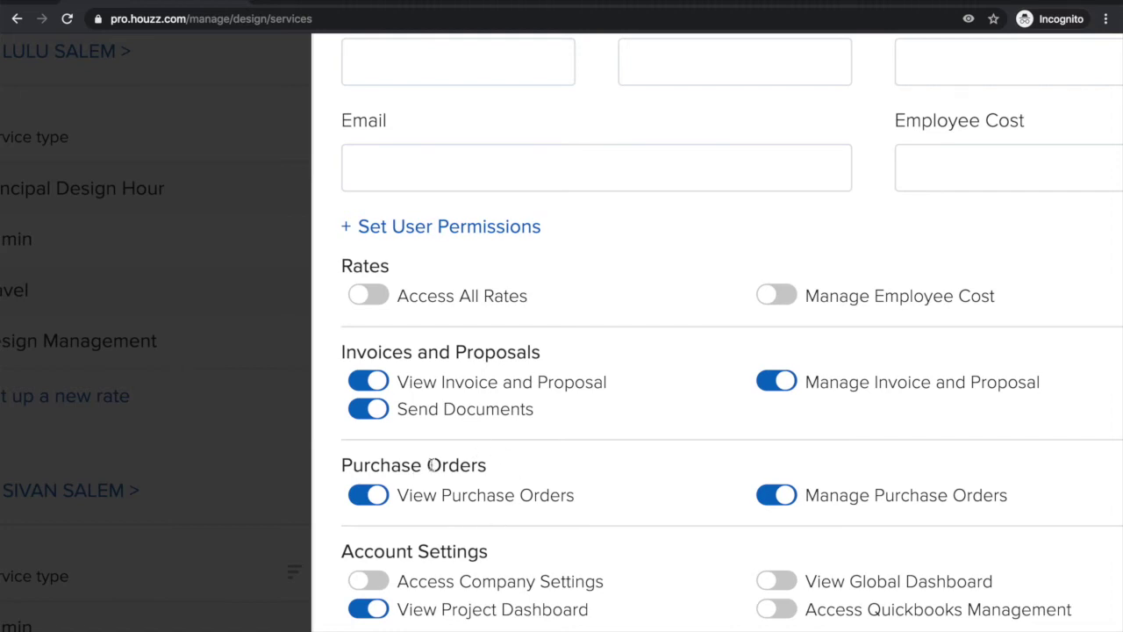
{"action": "scroll", "coordinate": [431, 465], "scroll_direction": "down", "scroll_amount": 5}
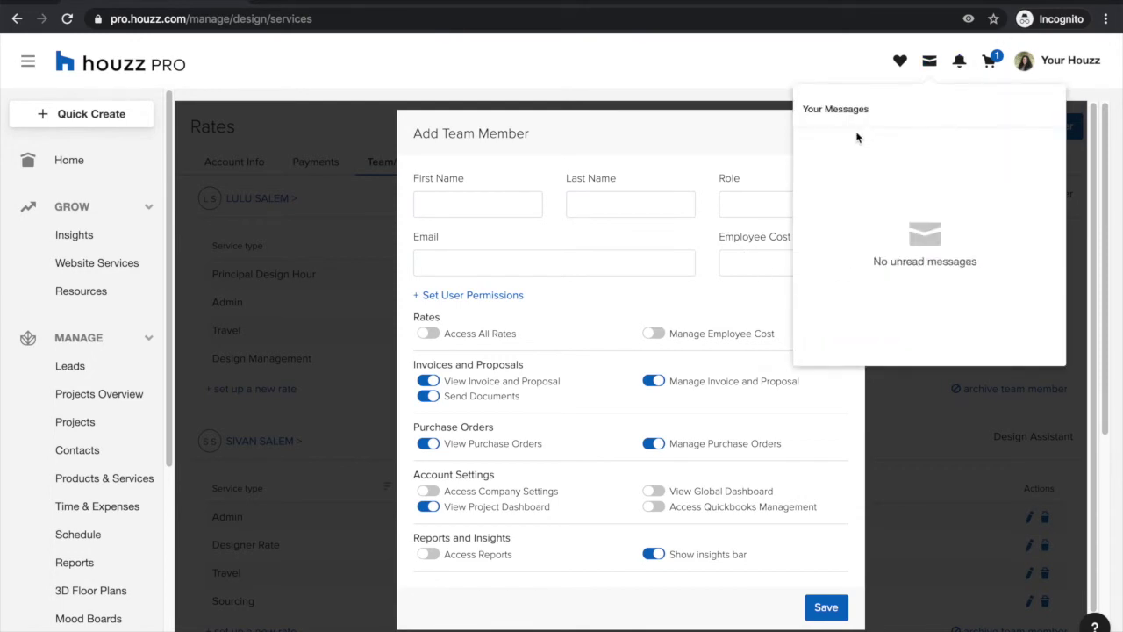
{"action": "left_click", "coordinate": [845, 131]}
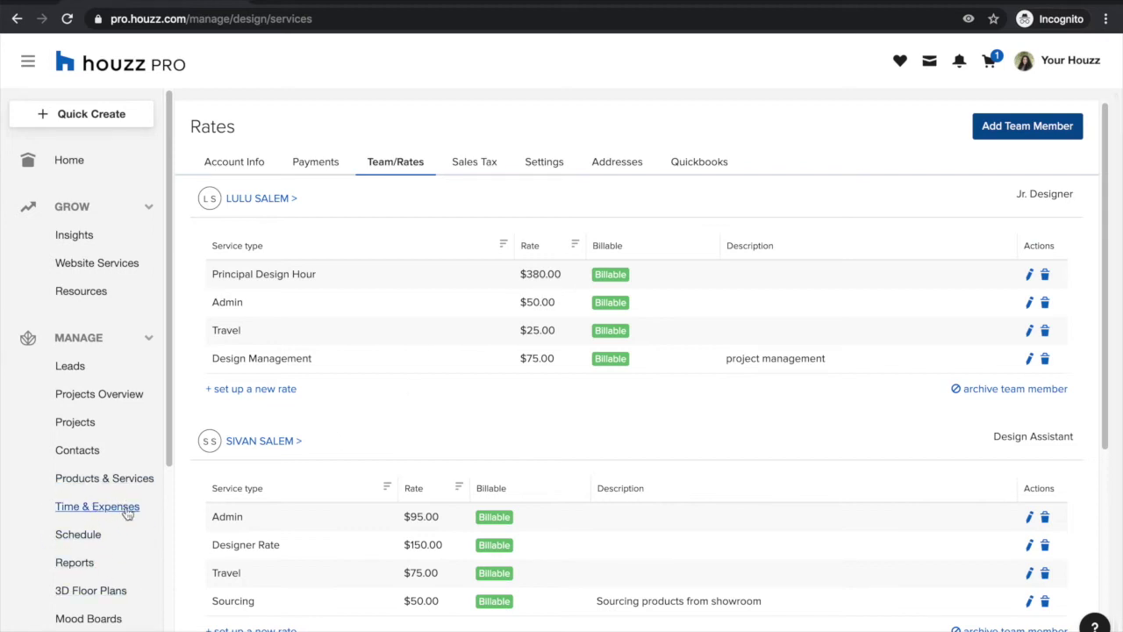
- View Sales Tax: products and services taxable by default, five rates from 8.00% to 10.00%
{"action": "left_click", "coordinate": [477, 166]}
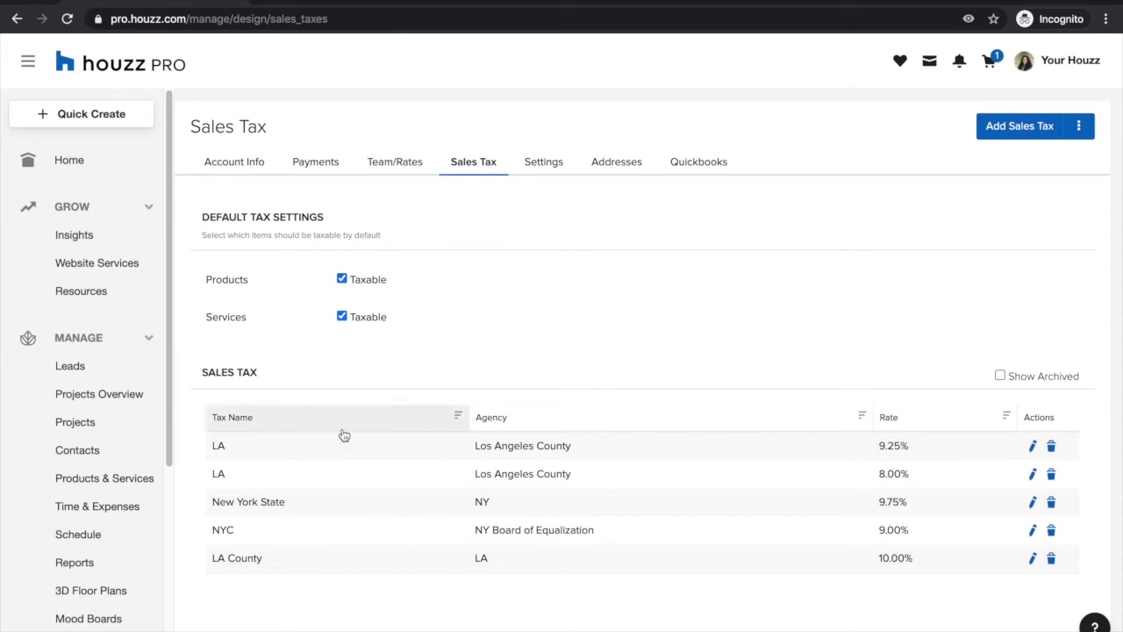
{"action": "scroll", "coordinate": [1006, 469], "scroll_direction": "down", "scroll_amount": 1}
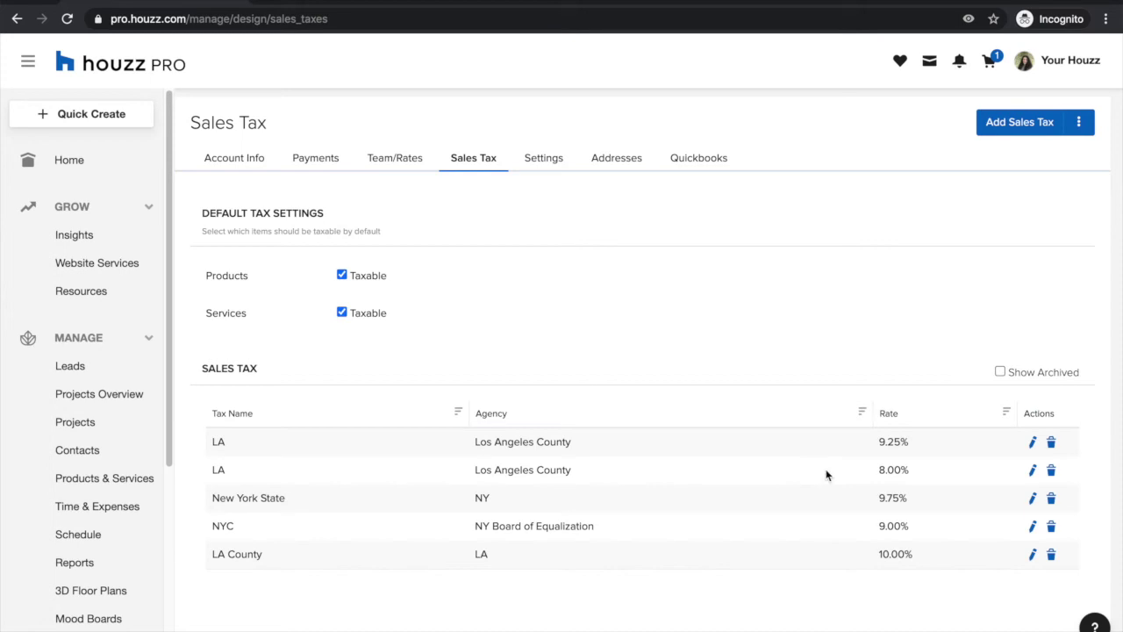
- Open the Settings tab and enlarge the Invoice Email template box in Project Settings
{"action": "left_click", "coordinate": [545, 164]}
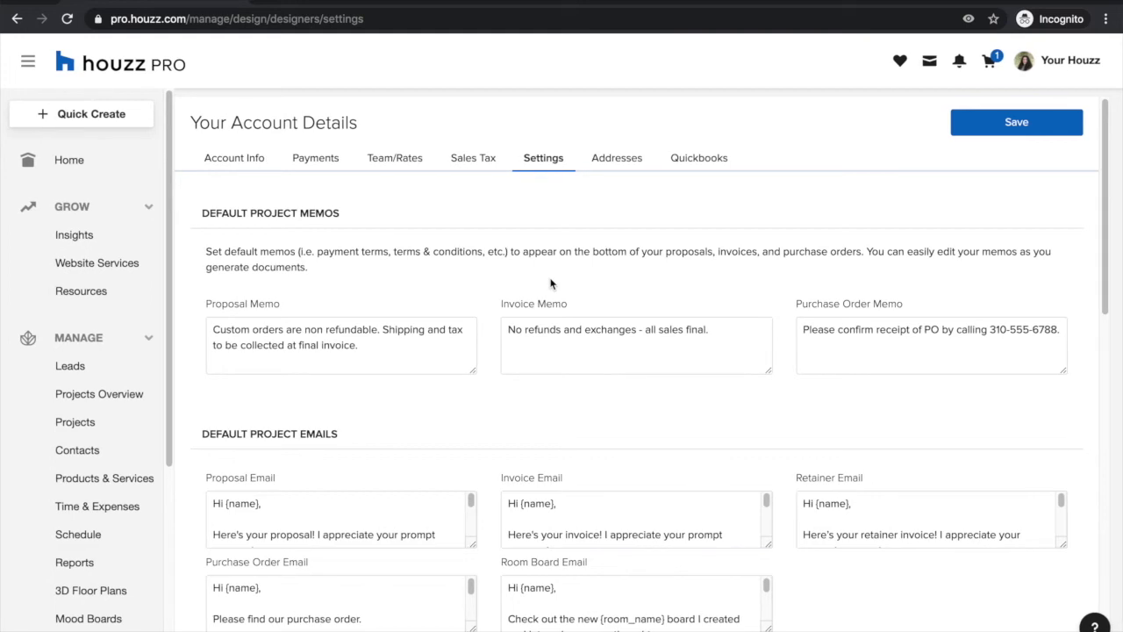
{"action": "scroll", "coordinate": [553, 281], "scroll_direction": "down", "scroll_amount": 1}
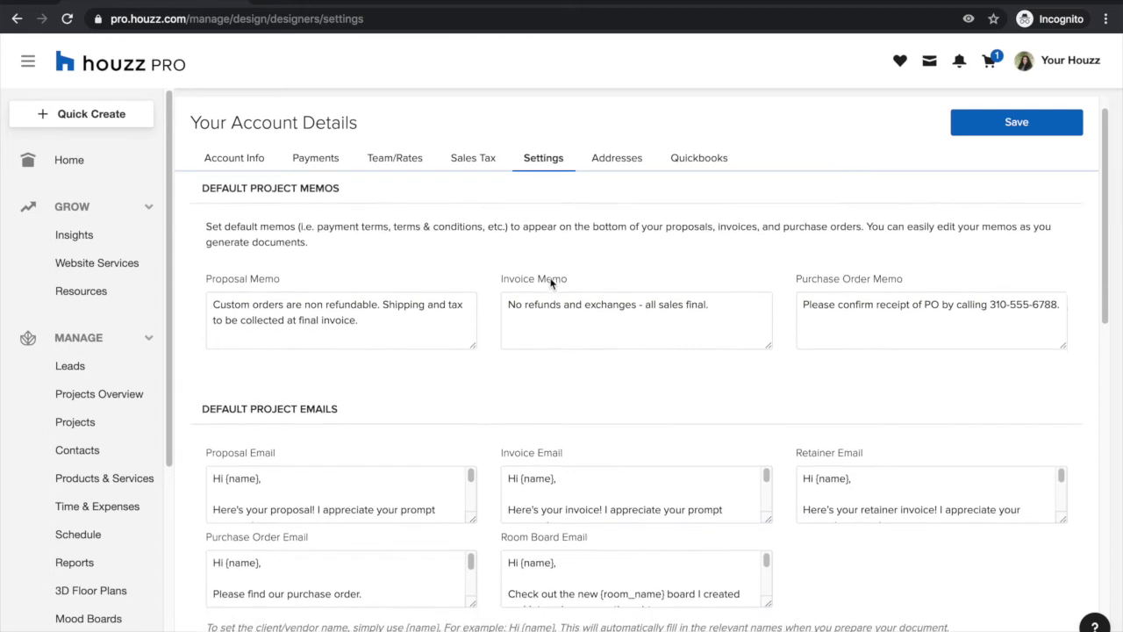
{"action": "scroll", "coordinate": [354, 280], "scroll_direction": "up", "scroll_amount": 1}
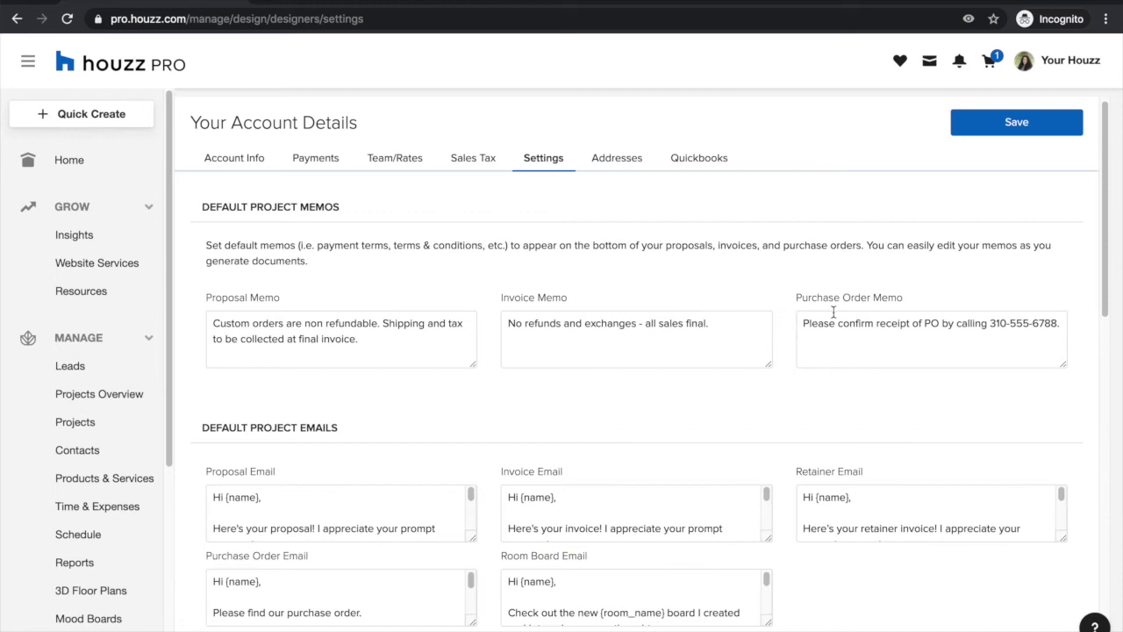
{"action": "scroll", "coordinate": [834, 312], "scroll_direction": "down", "scroll_amount": 2}
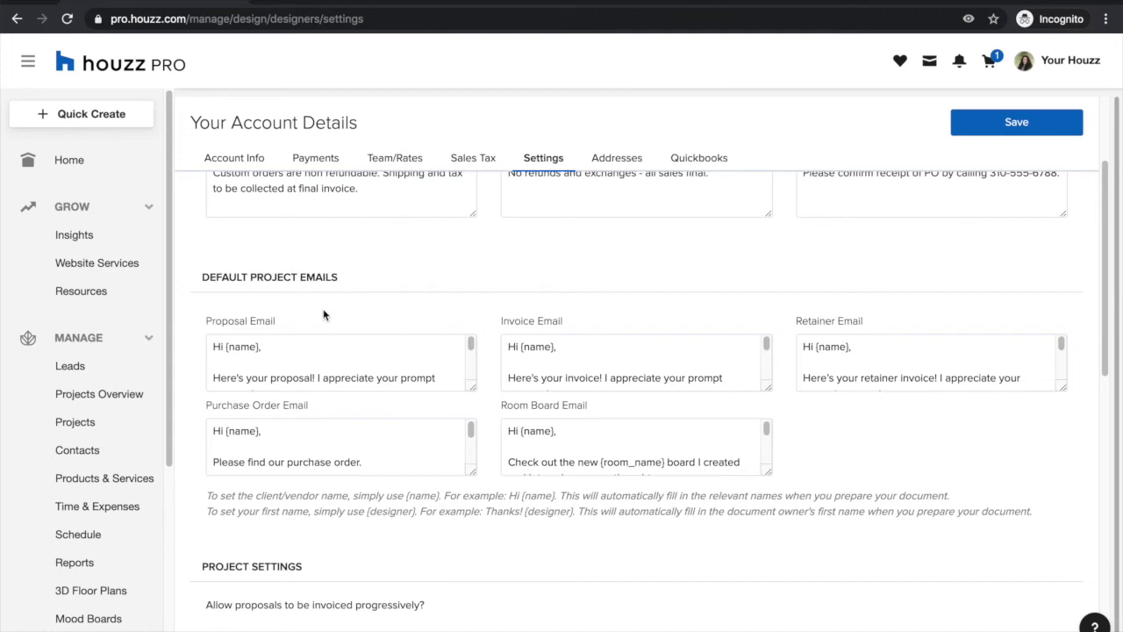
{"action": "scroll", "coordinate": [323, 316], "scroll_direction": "down", "scroll_amount": 1}
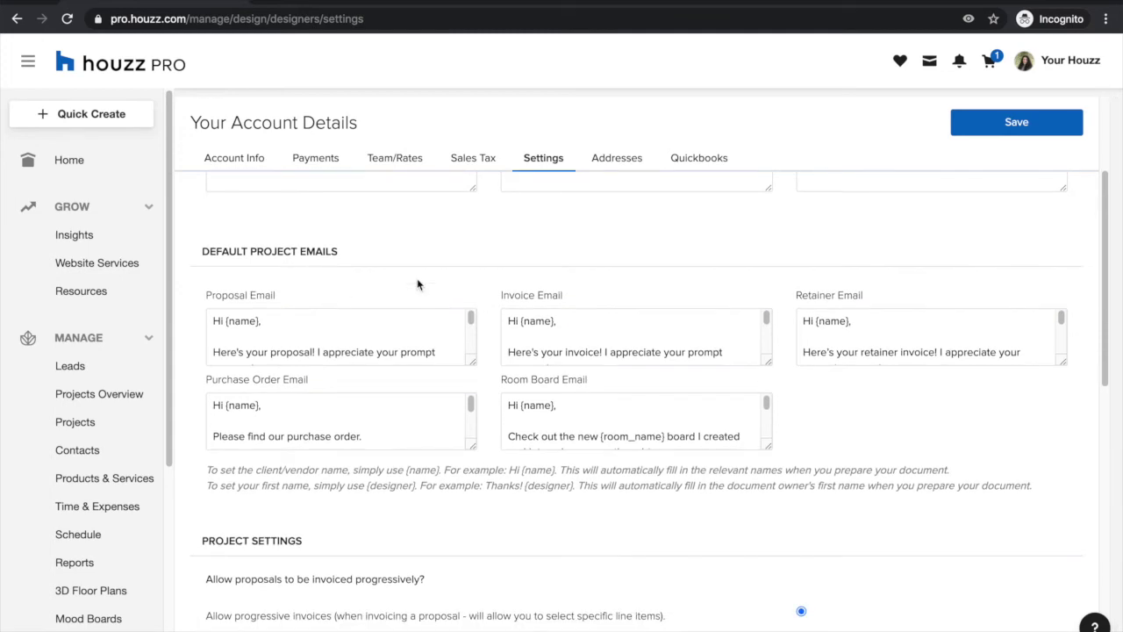
{"action": "left_click_drag", "start_coordinate": [770, 360], "coordinate": [792, 377]}
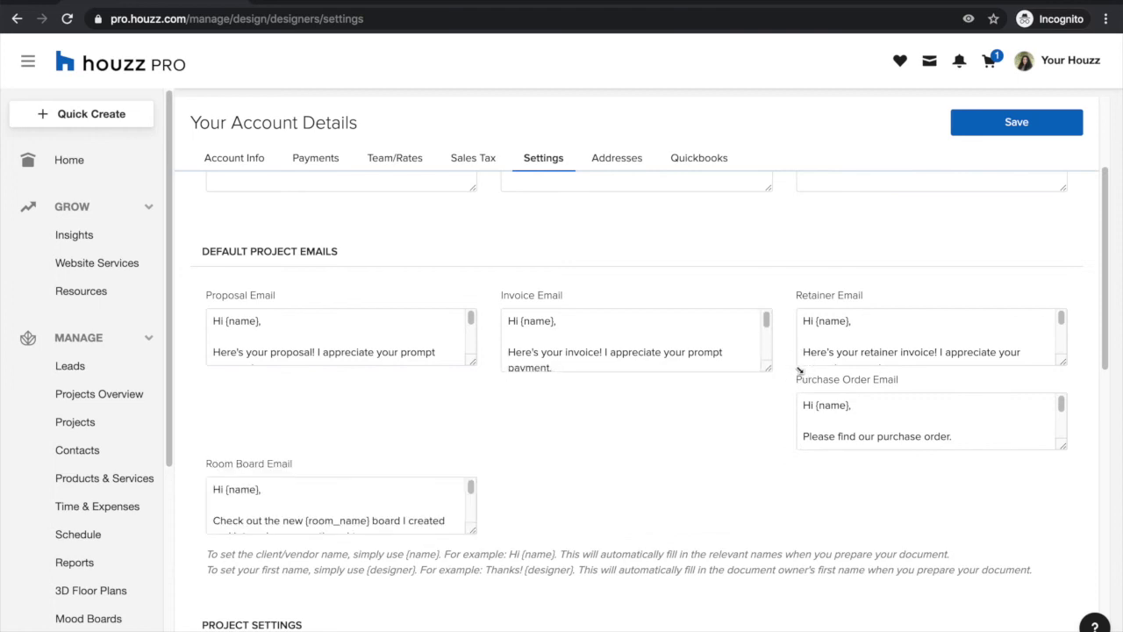
- Scroll through the Email Settings reminders and Custom Fields Settings
{"action": "scroll", "coordinate": [797, 366], "scroll_direction": "down", "scroll_amount": 4}
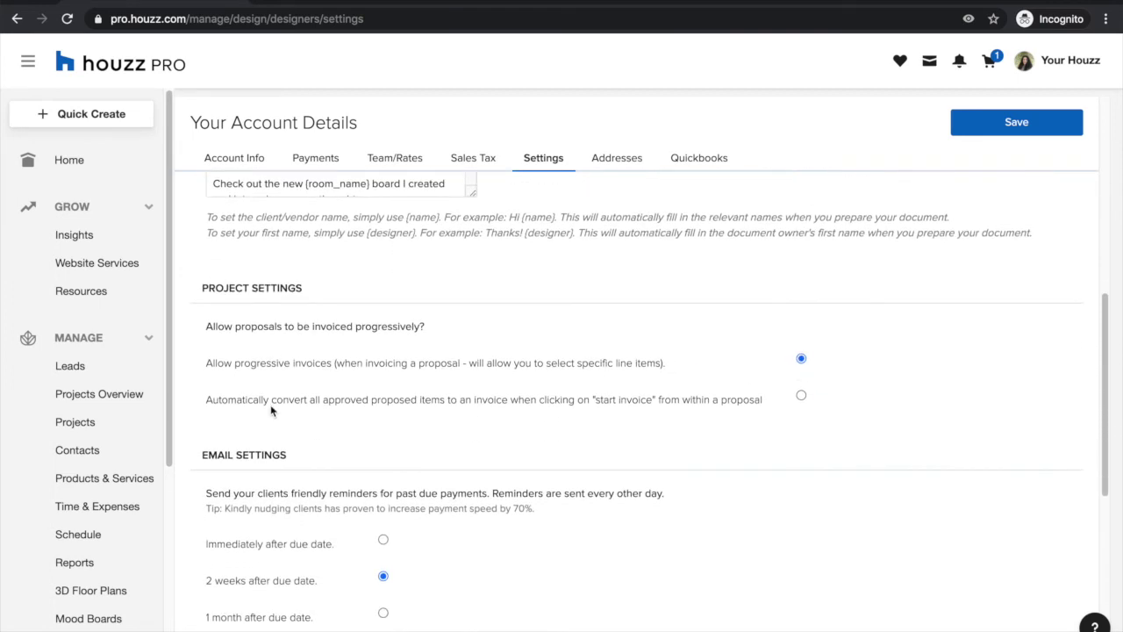
{"action": "scroll", "coordinate": [273, 299], "scroll_direction": "down", "scroll_amount": 2}
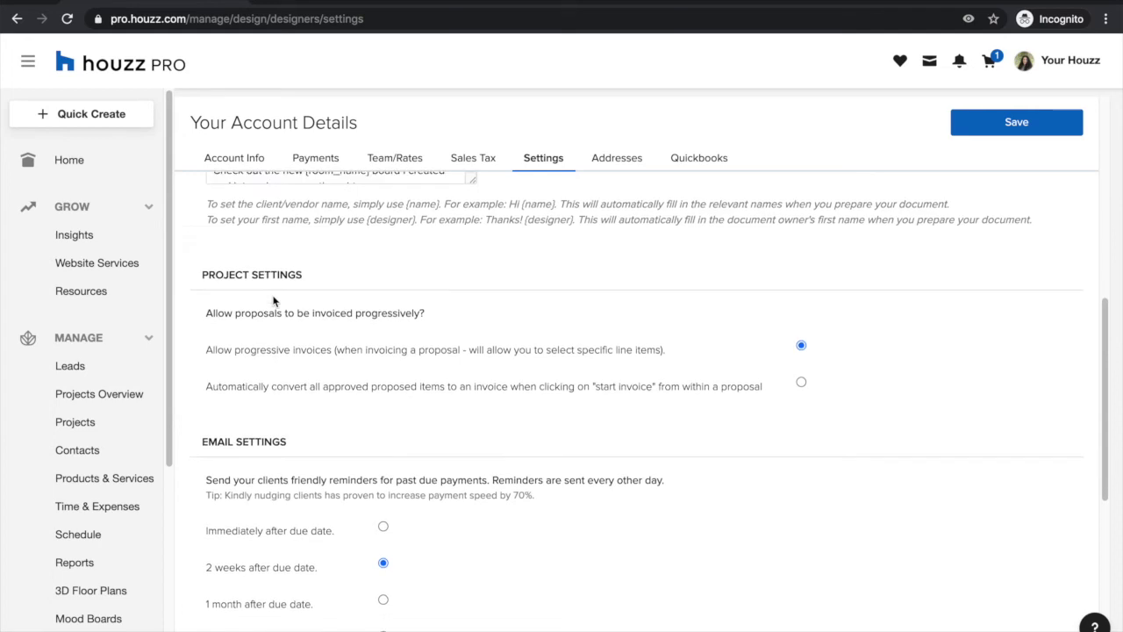
{"action": "scroll", "coordinate": [273, 301], "scroll_direction": "up", "scroll_amount": 3, "text": "ctrl"}
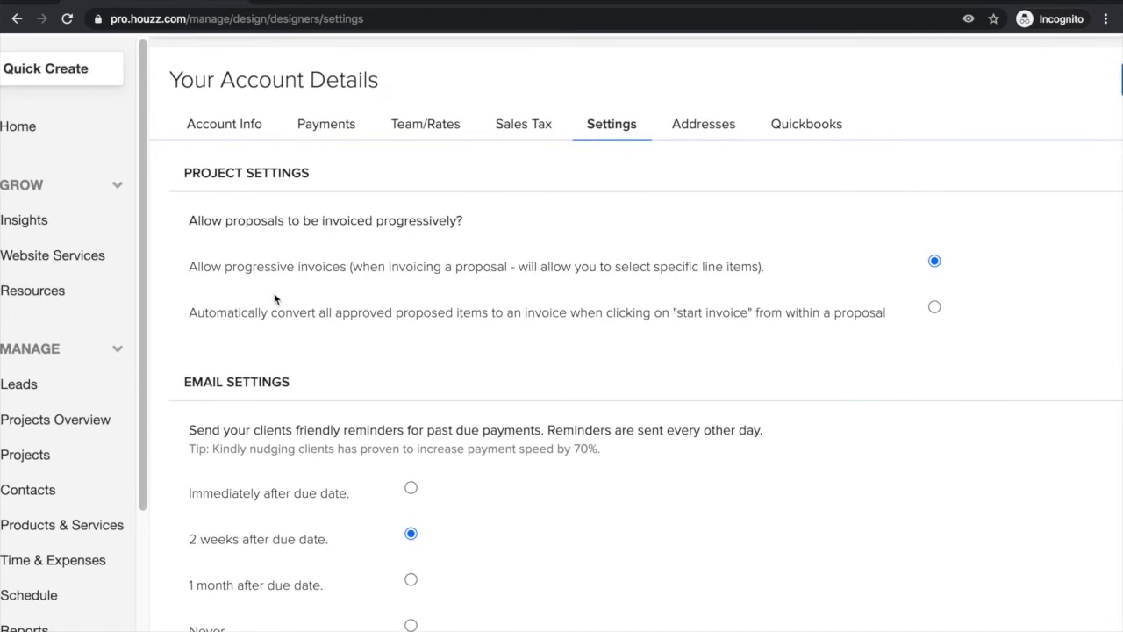
{"action": "scroll", "coordinate": [249, 275], "scroll_direction": "up", "scroll_amount": 1}
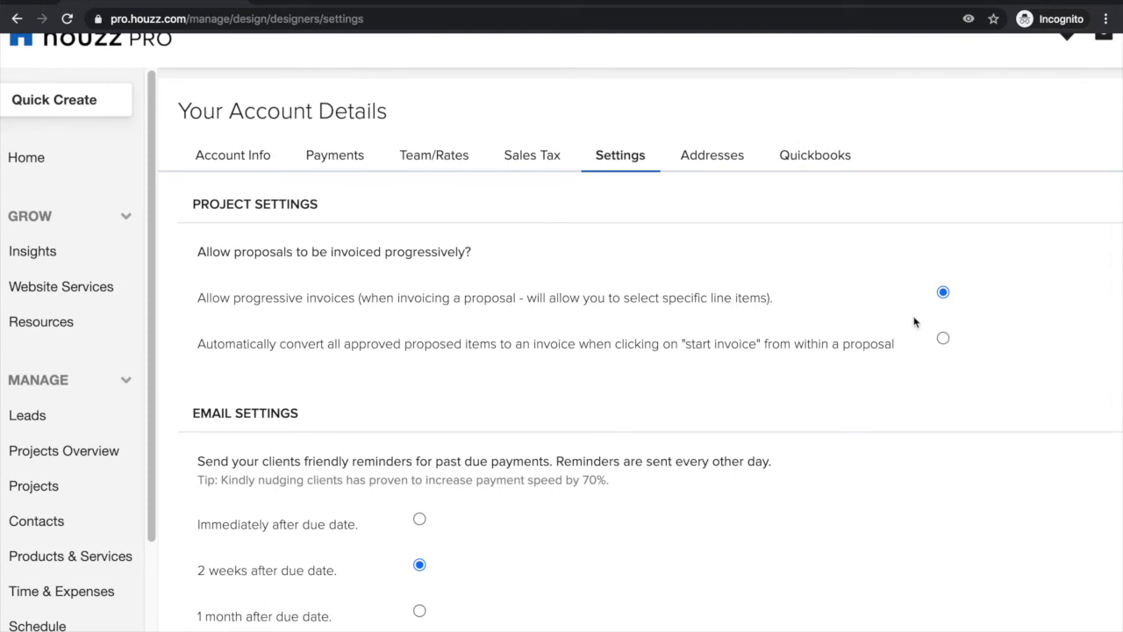
{"action": "scroll", "coordinate": [911, 303], "scroll_direction": "down", "scroll_amount": 1}
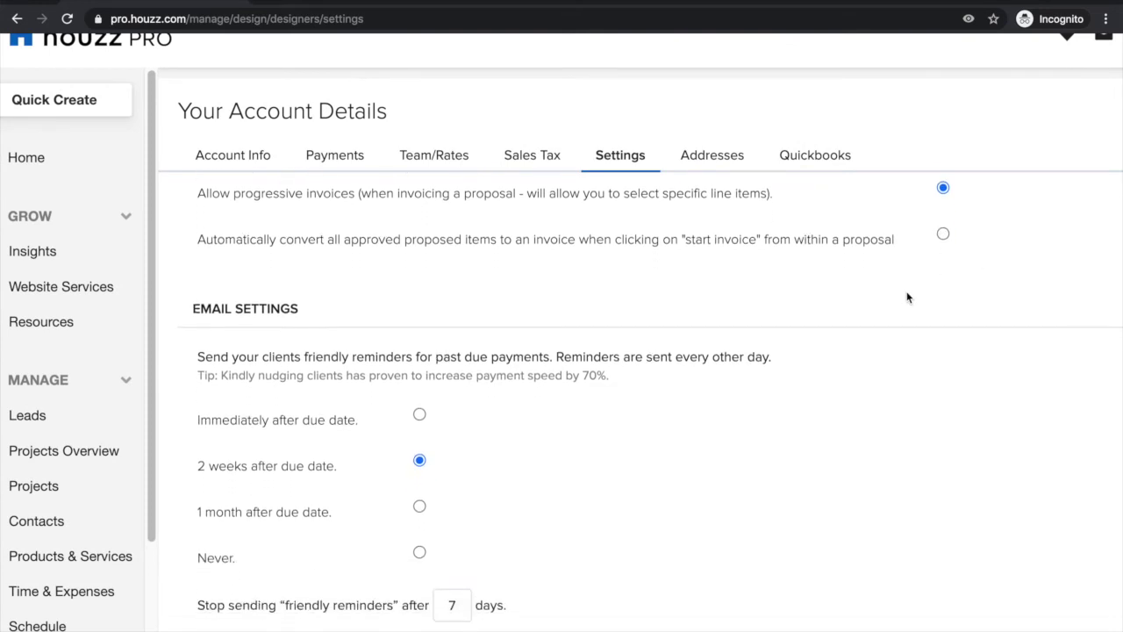
{"action": "scroll", "coordinate": [908, 297], "scroll_direction": "down", "scroll_amount": 3, "text": "ctrl"}
{"action": "scroll", "coordinate": [462, 403], "scroll_direction": "down", "scroll_amount": 1}
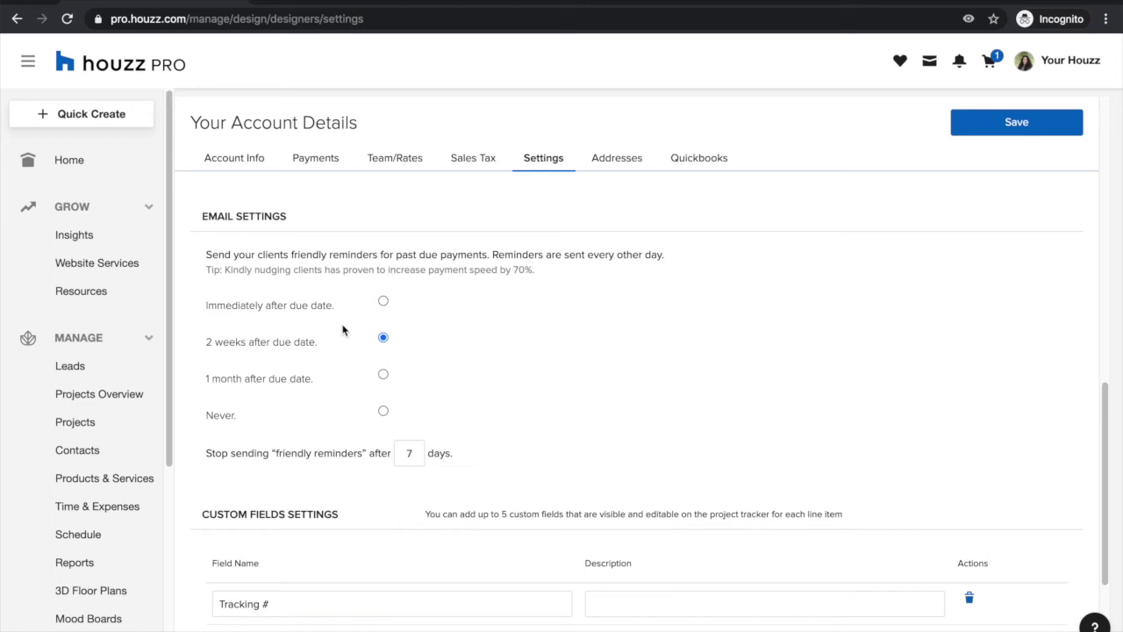
{"action": "scroll", "coordinate": [343, 329], "scroll_direction": "down", "scroll_amount": 1}
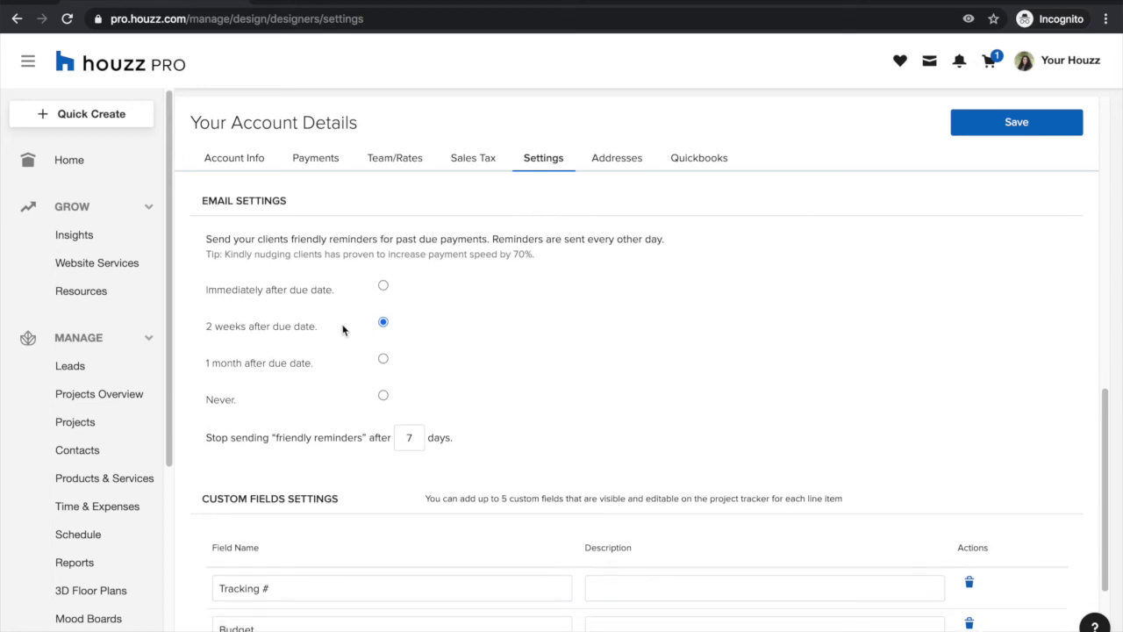
{"action": "scroll", "coordinate": [342, 329], "scroll_direction": "up", "scroll_amount": 3}
- Show the Addresses tab with its one saved receiving address
{"action": "left_click", "coordinate": [617, 160]}
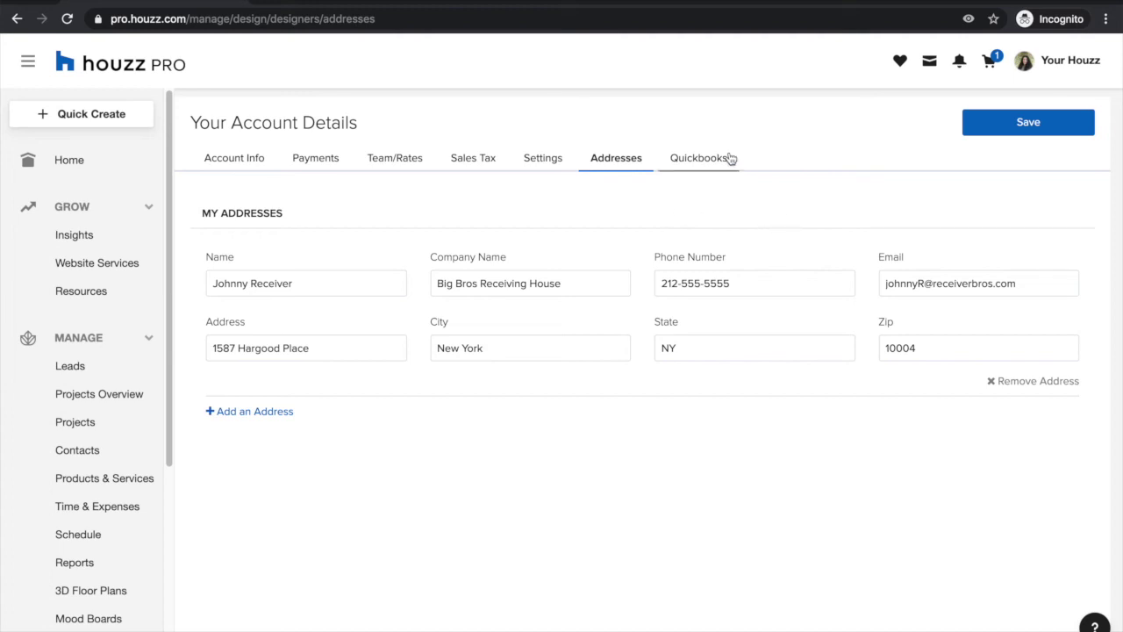
- View the Quickbooks integration intro, training video and Things to remember list
{"action": "left_click", "coordinate": [676, 160]}
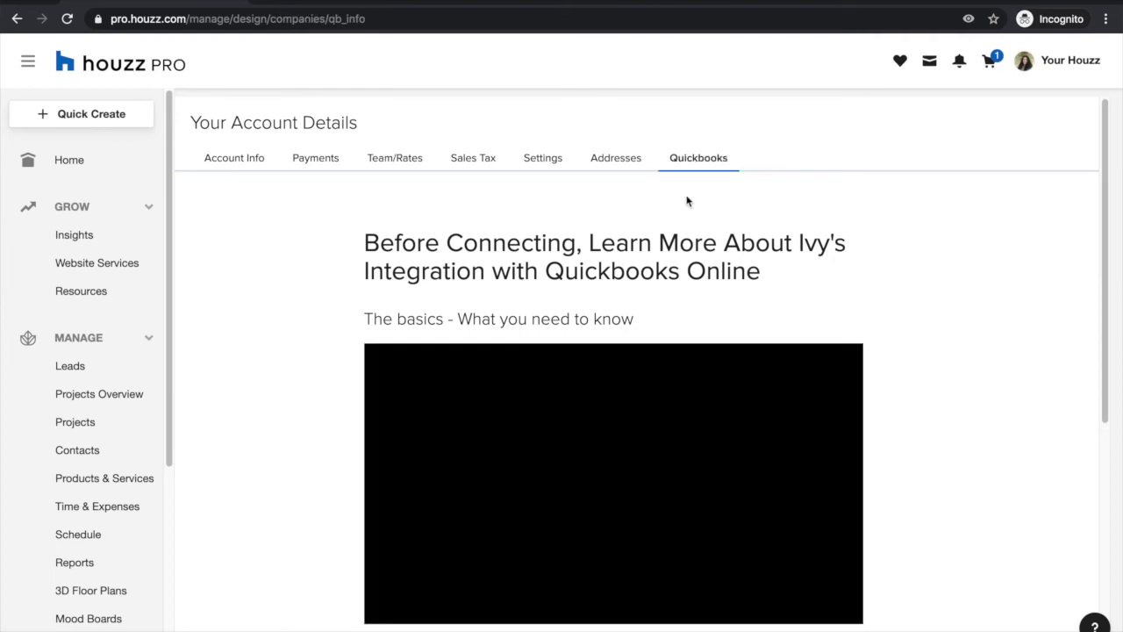
{"action": "scroll", "coordinate": [407, 564], "scroll_direction": "down", "scroll_amount": 2}
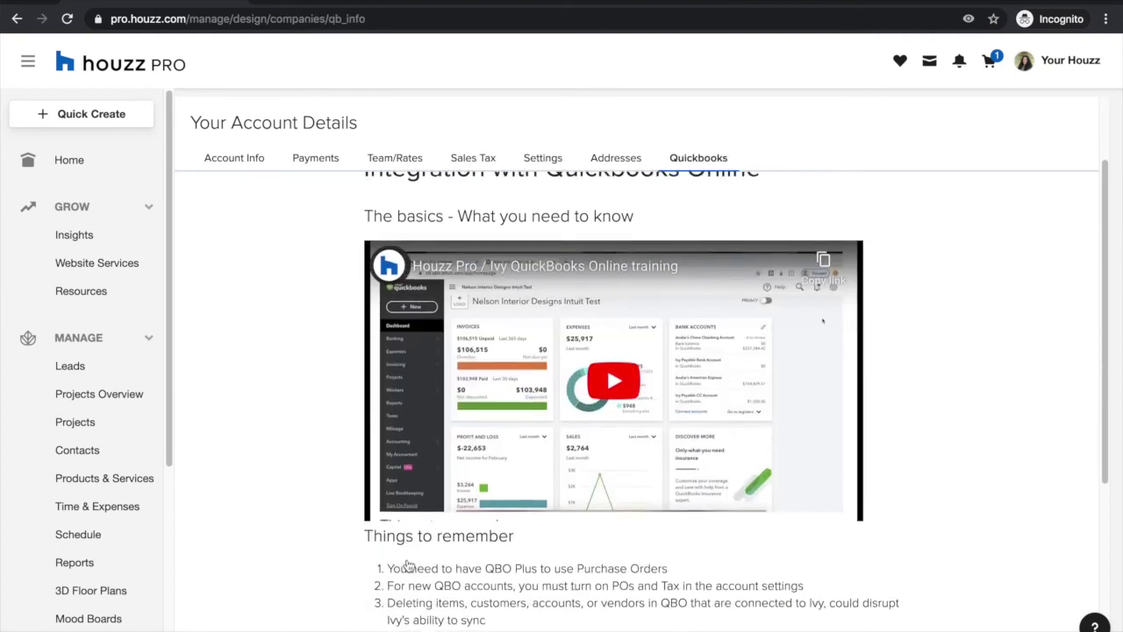
{"action": "scroll", "coordinate": [407, 564], "scroll_direction": "up", "scroll_amount": 2}
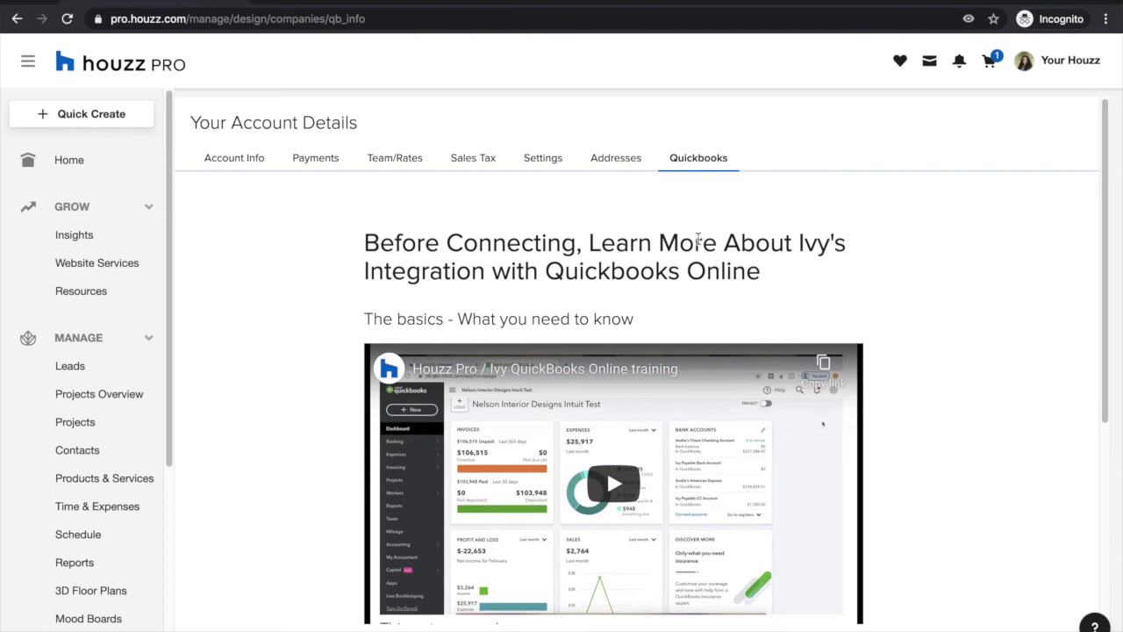
{"action": "scroll", "coordinate": [698, 239], "scroll_direction": "down", "scroll_amount": 1}
{"action": "scroll", "coordinate": [696, 235], "scroll_direction": "up", "scroll_amount": 1}
- Return to the Houzz Pro Settings overview via the Your Houzz menu
{"action": "mouse_move", "coordinate": [1069, 62]}
{"action": "left_click", "coordinate": [1023, 170]}
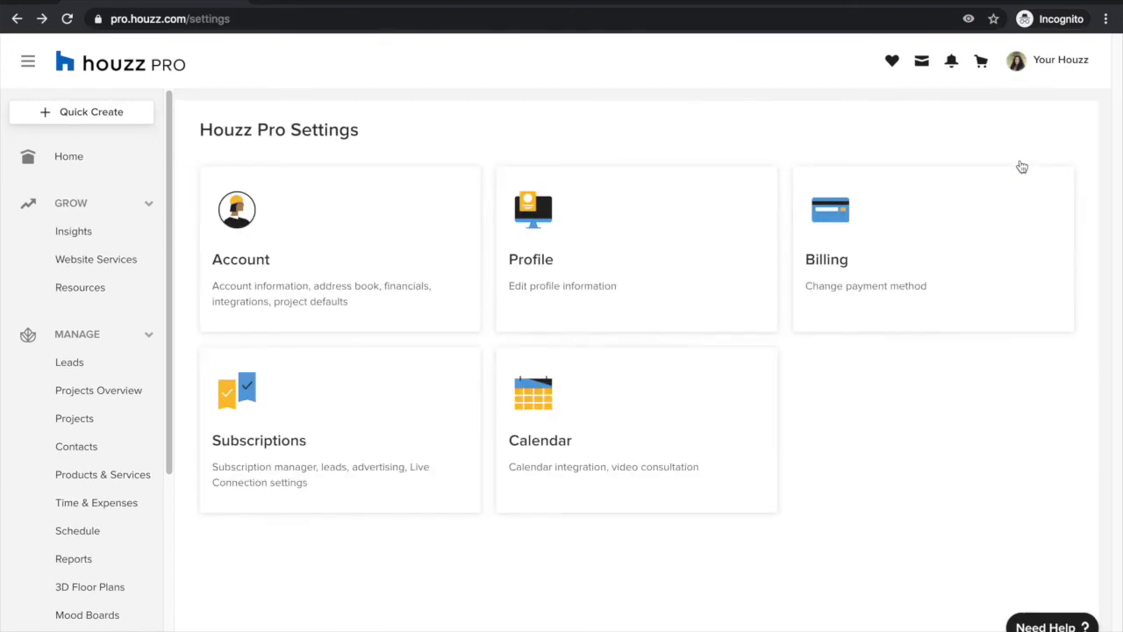
{"action": "mouse_move", "coordinate": [366, 131]}
{"action": "left_mouse_down"}
{"action": "mouse_move", "coordinate": [170, 131]}
{"action": "mouse_move", "coordinate": [369, 133]}
{"action": "left_mouse_up"}
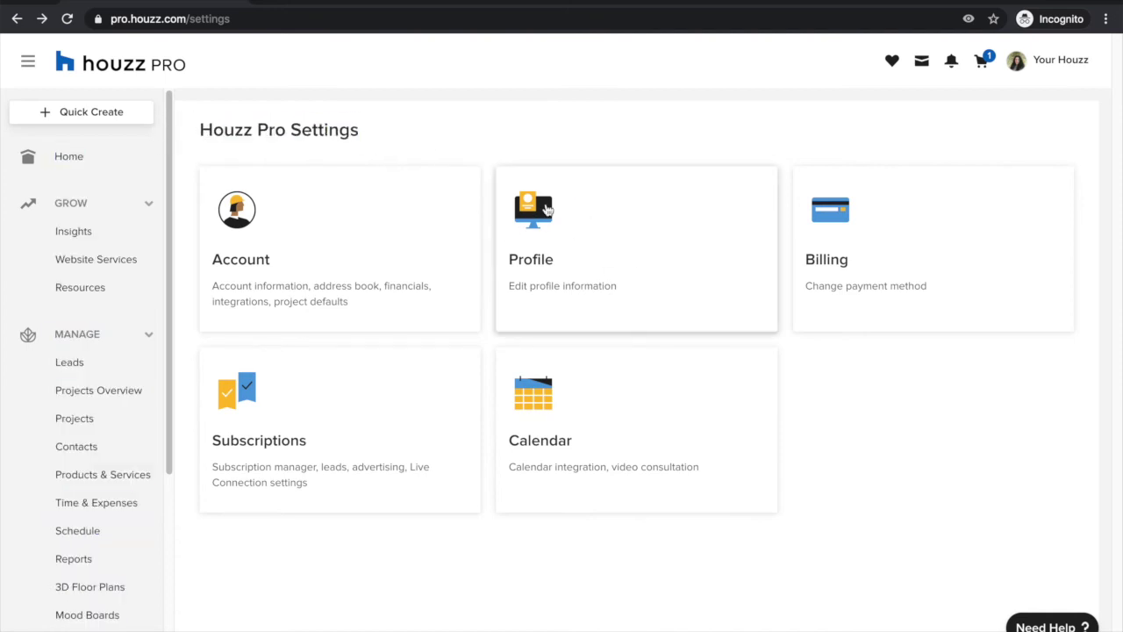
- Look through the Profile editor, then bring up the Billing Information page
{"action": "left_click", "coordinate": [567, 230]}
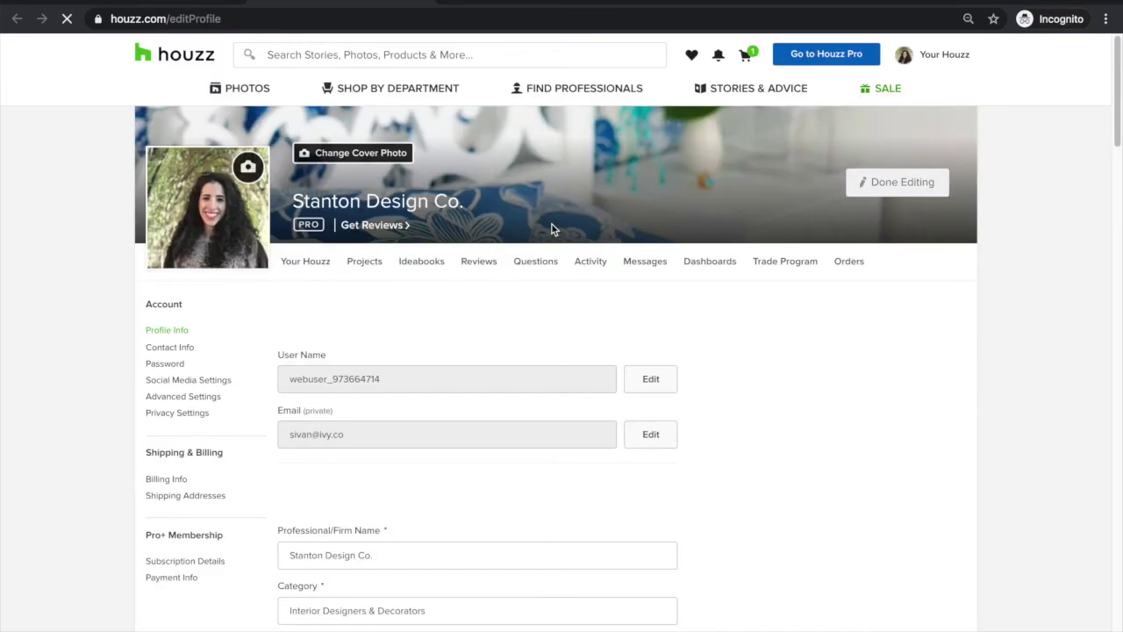
{"action": "scroll", "coordinate": [504, 539], "scroll_direction": "down", "scroll_amount": 2}
{"action": "scroll", "coordinate": [504, 543], "scroll_direction": "down", "scroll_amount": 3}
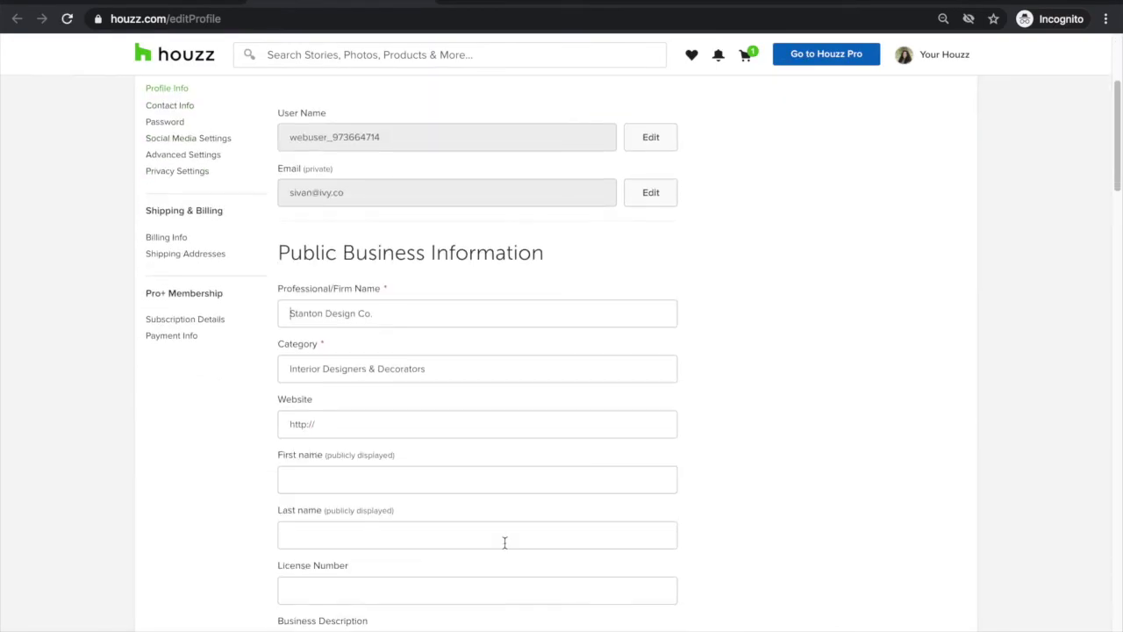
{"action": "scroll", "coordinate": [505, 542], "scroll_direction": "down", "scroll_amount": 2}
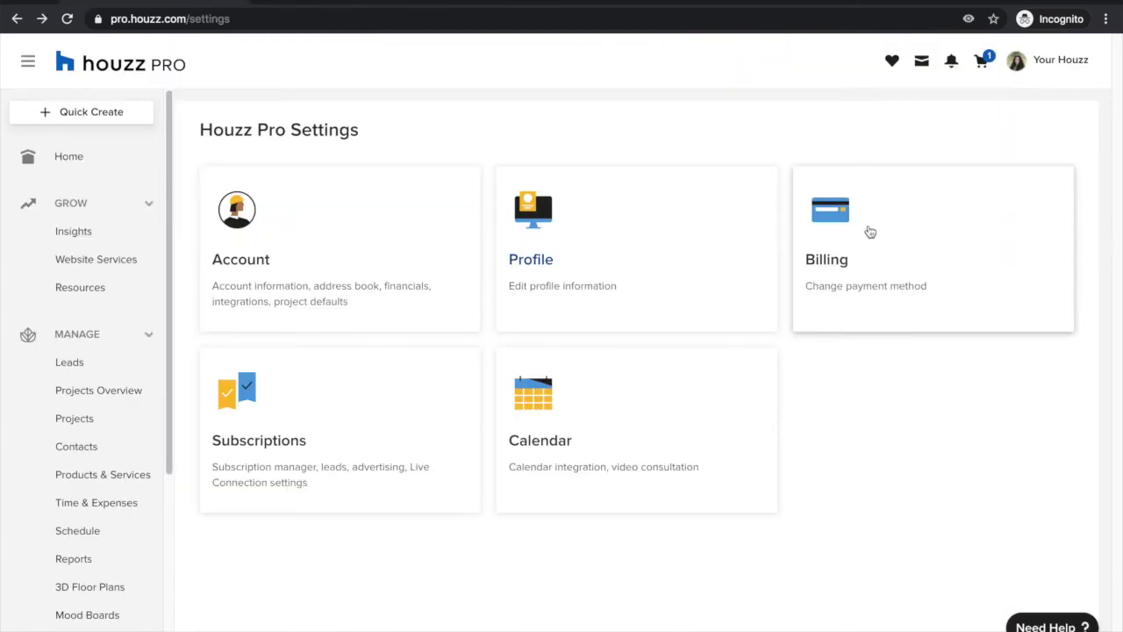
{"action": "left_click", "coordinate": [869, 232]}
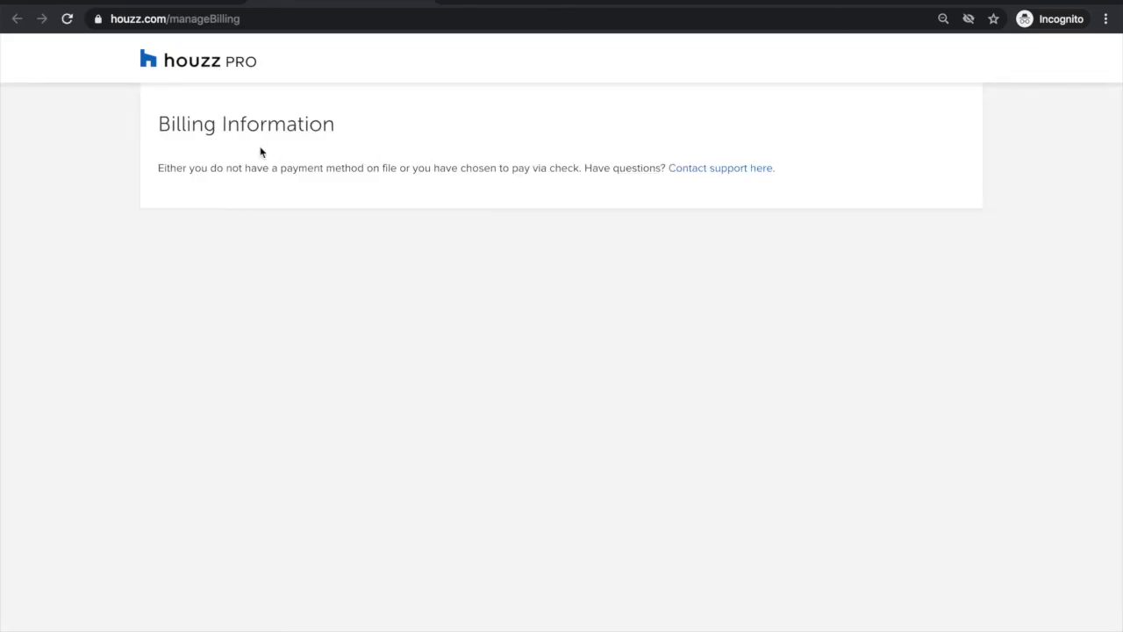
- Check the Subscriptions page from Houzz Pro Settings, then go back to the overview
{"action": "left_click", "coordinate": [177, 4]}
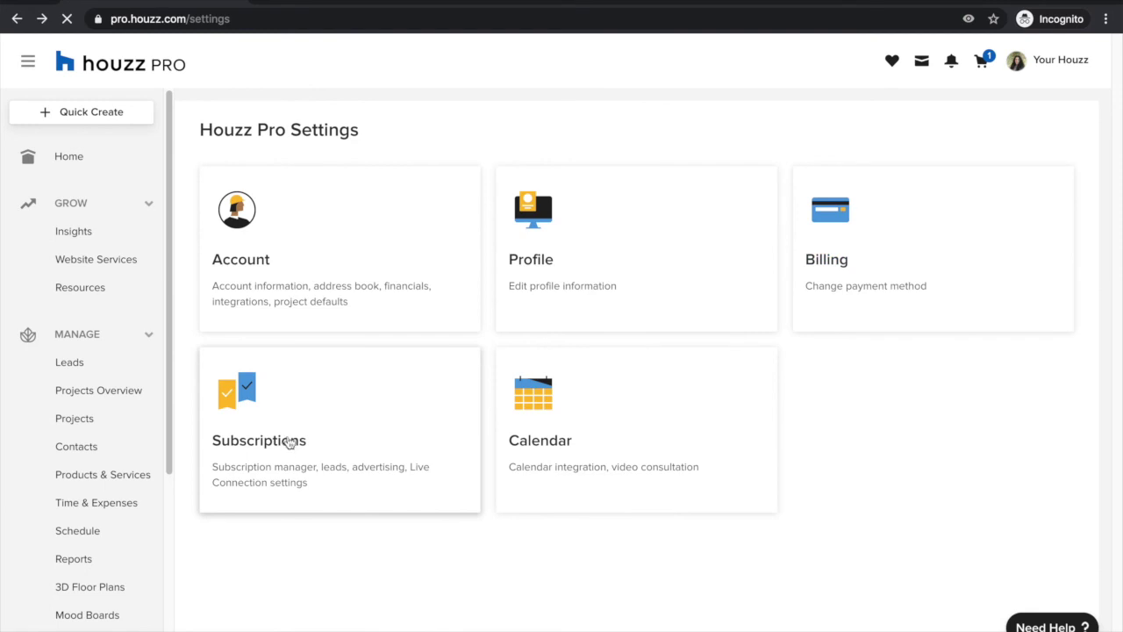
{"action": "left_click", "coordinate": [320, 404]}
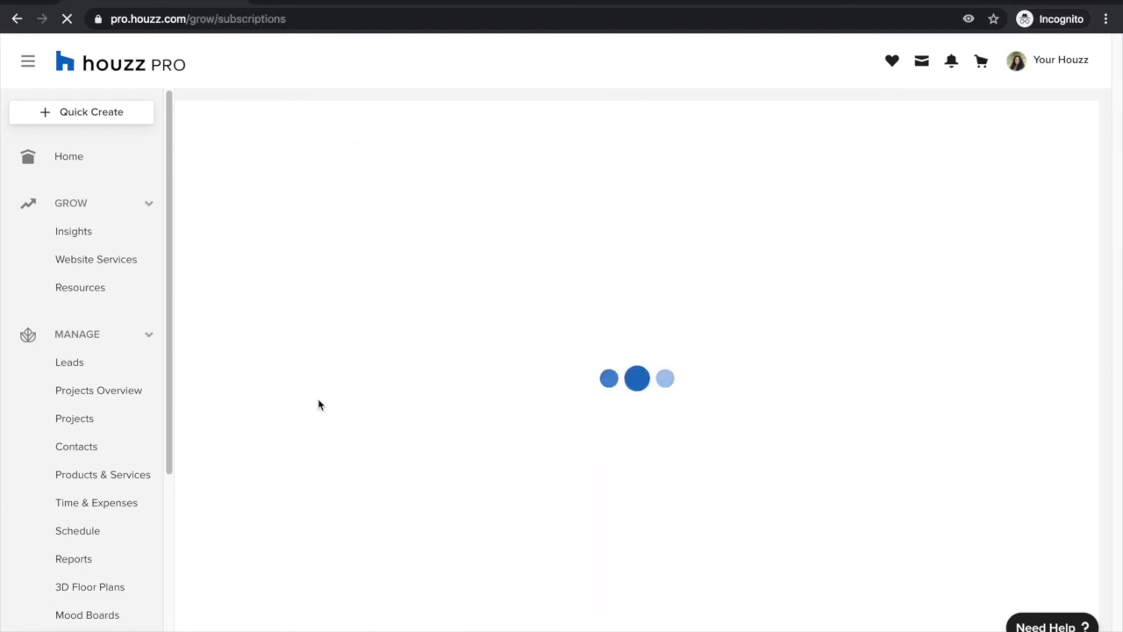
{"action": "left_click", "coordinate": [17, 19]}
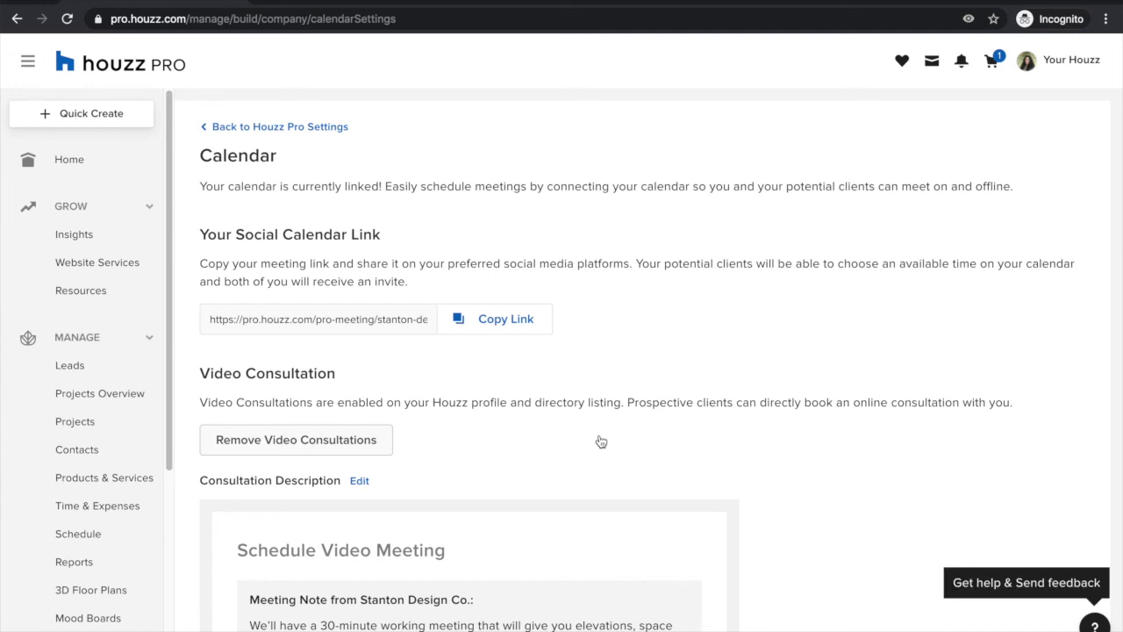
{"action": "scroll", "coordinate": [601, 442], "scroll_direction": "down", "scroll_amount": 1}
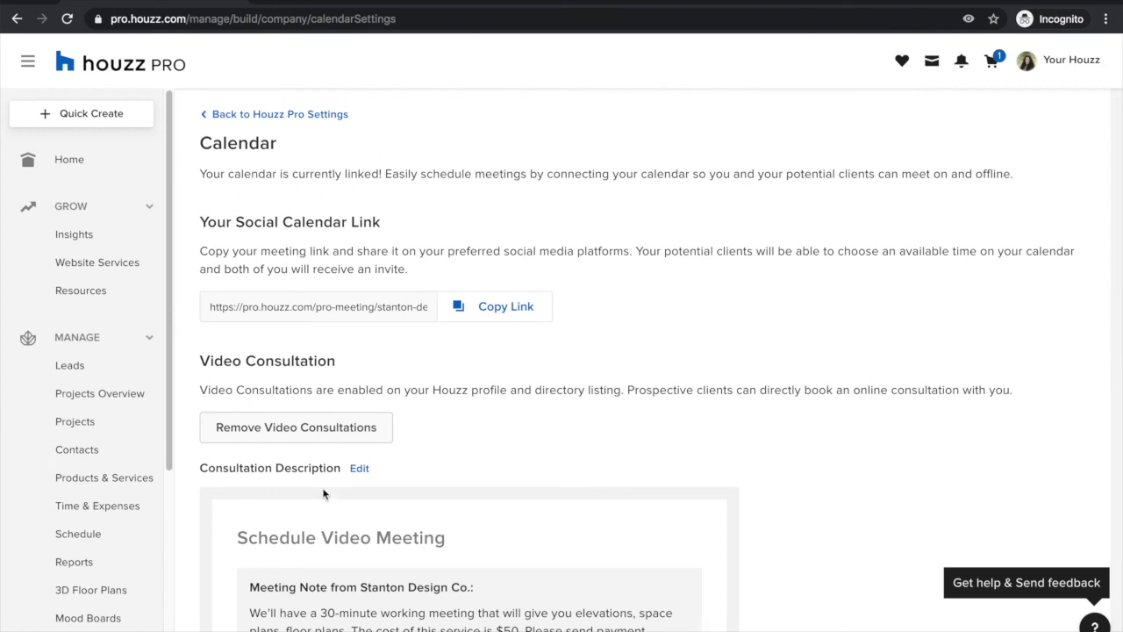
{"action": "scroll", "coordinate": [323, 494], "scroll_direction": "down", "scroll_amount": 5}
{"action": "scroll", "coordinate": [323, 507], "scroll_direction": "down", "scroll_amount": 5}
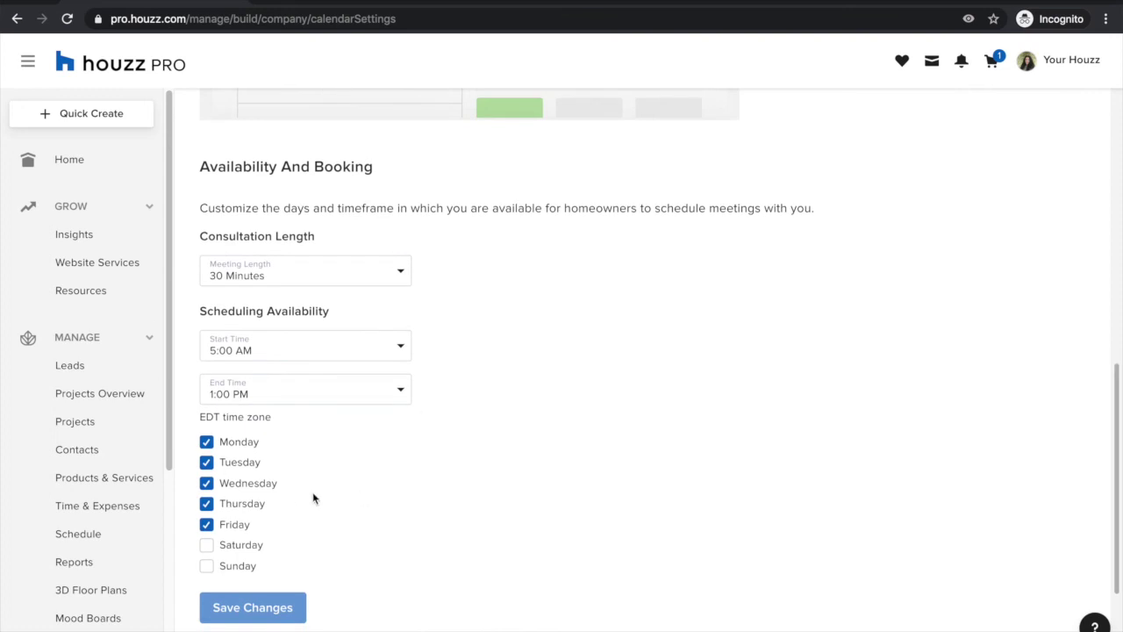
{"action": "scroll", "coordinate": [226, 438], "scroll_direction": "down", "scroll_amount": 1}
{"action": "scroll", "coordinate": [227, 437], "scroll_direction": "down", "scroll_amount": 2}
{"action": "scroll", "coordinate": [226, 437], "scroll_direction": "up", "scroll_amount": 8}
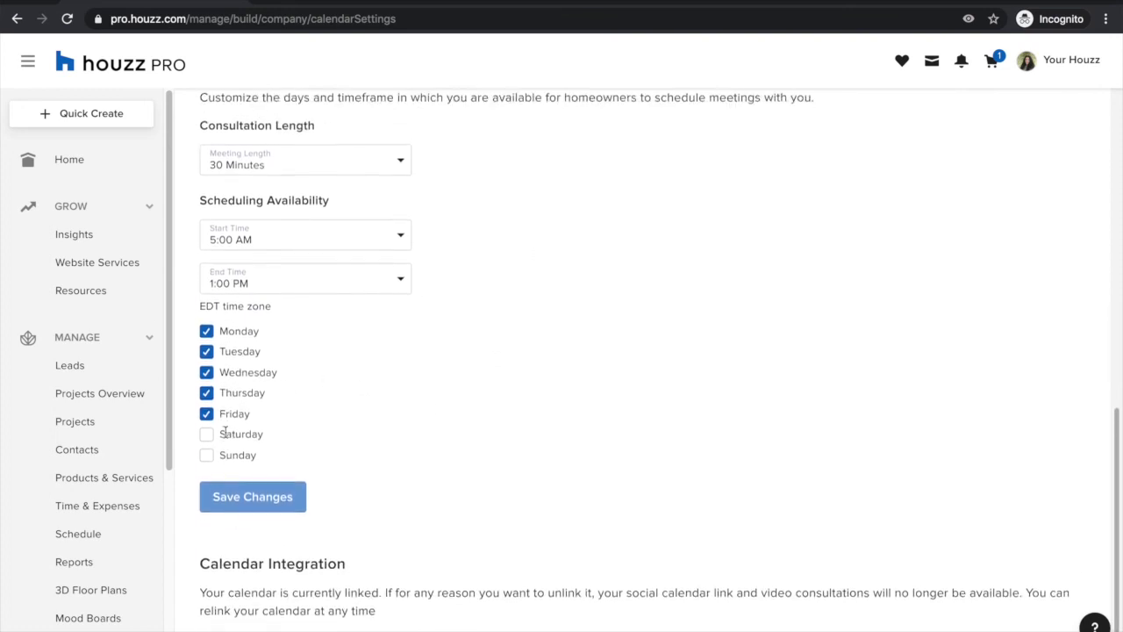